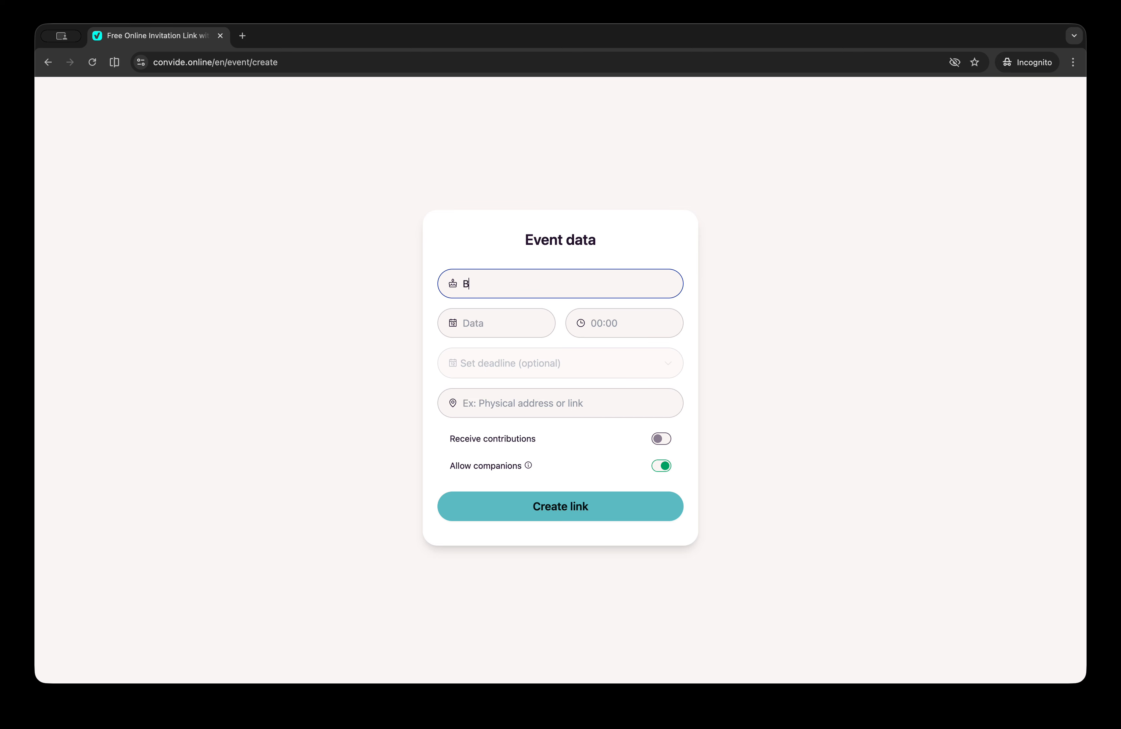
Enter event name Barbecue, date 03/28/2026, time 20:00 and location 'Avenue 28, Texas'
type("becue")
left_click(510, 326)
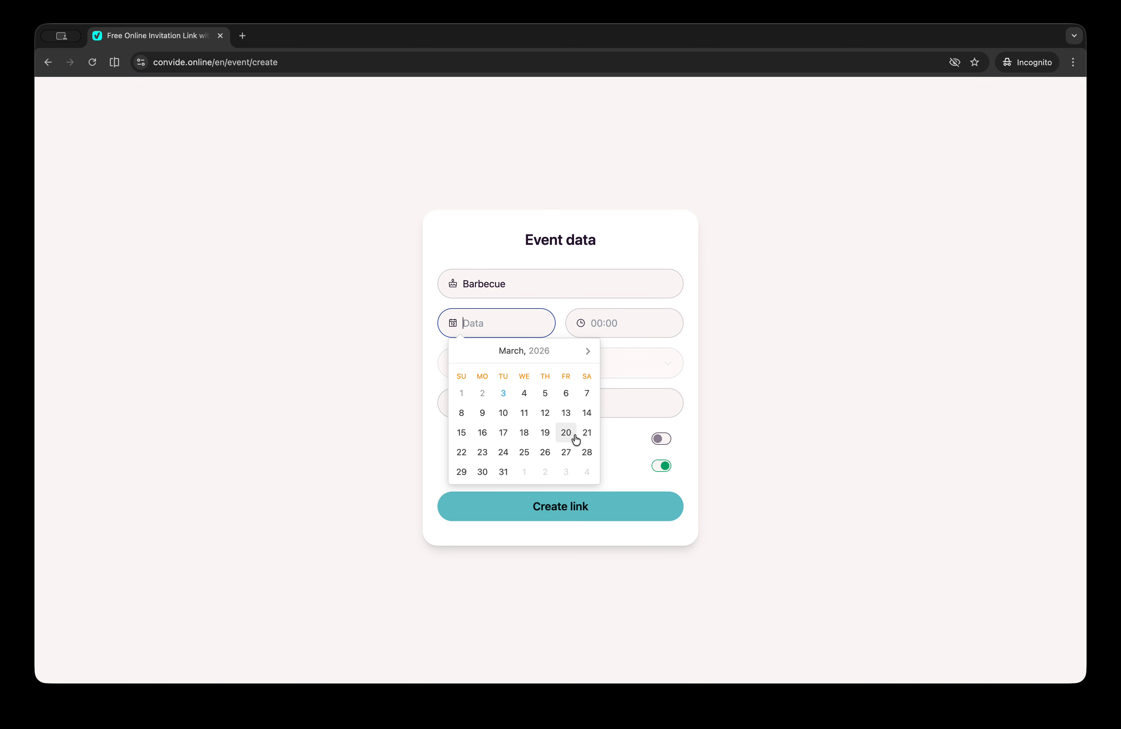
left_click(587, 452)
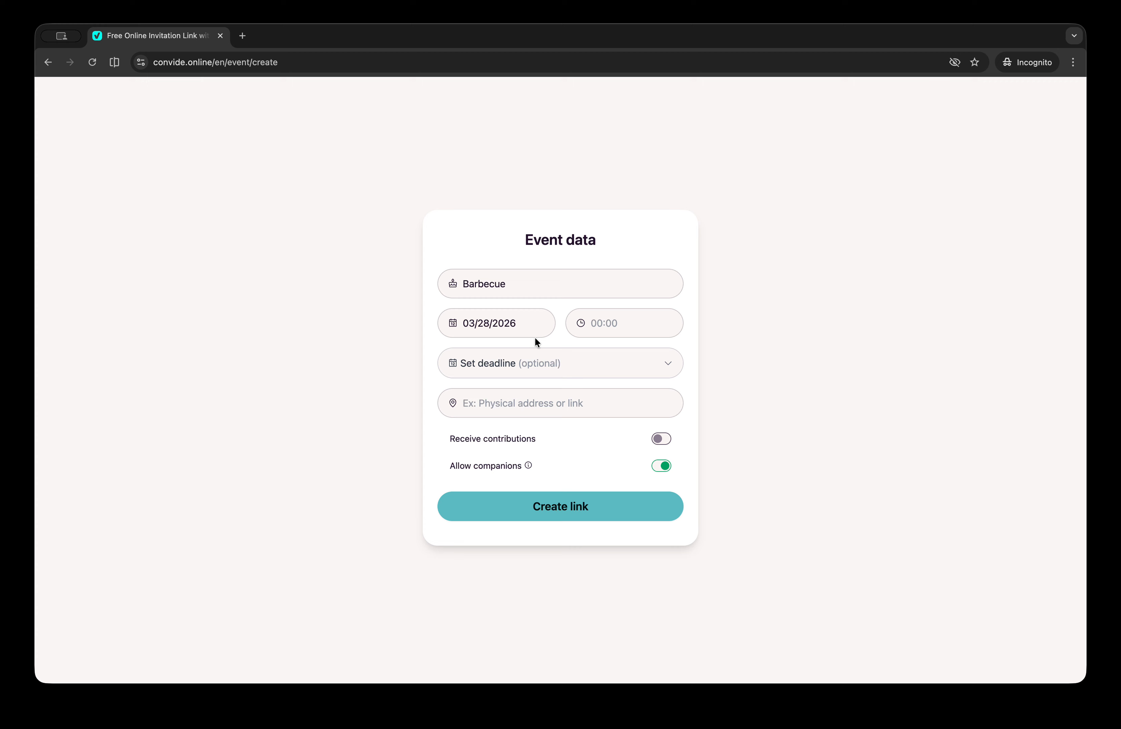
left_click(600, 318)
type("20:00")
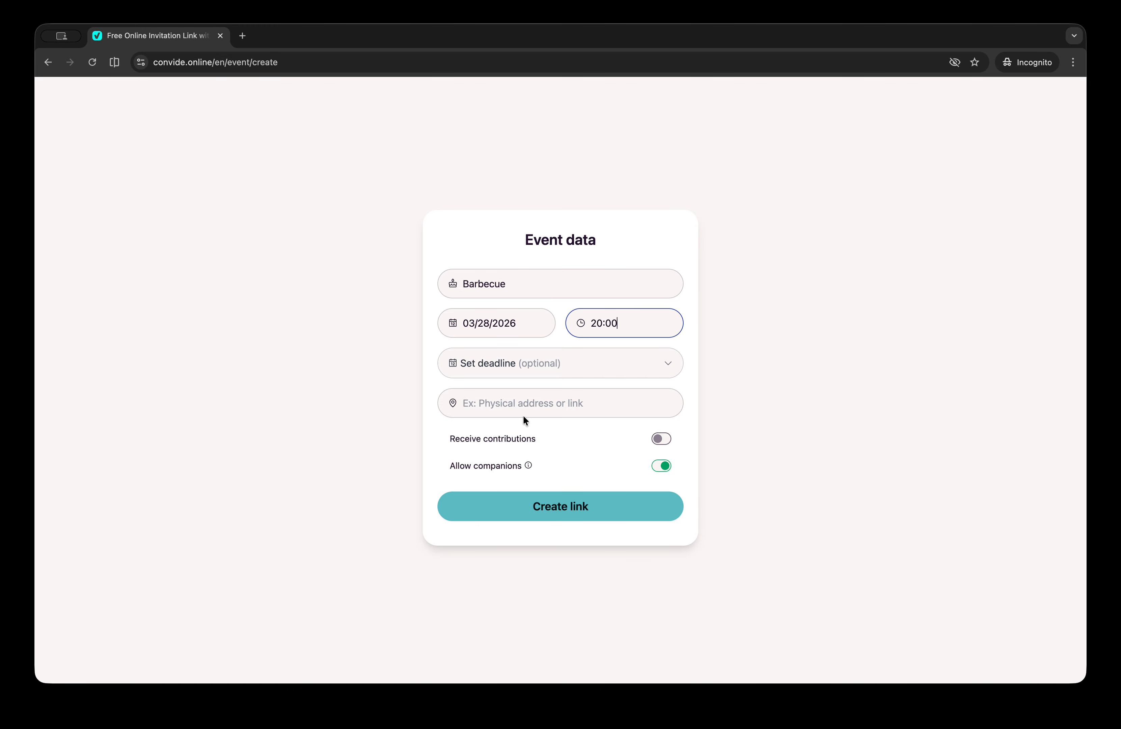
left_click(561, 409)
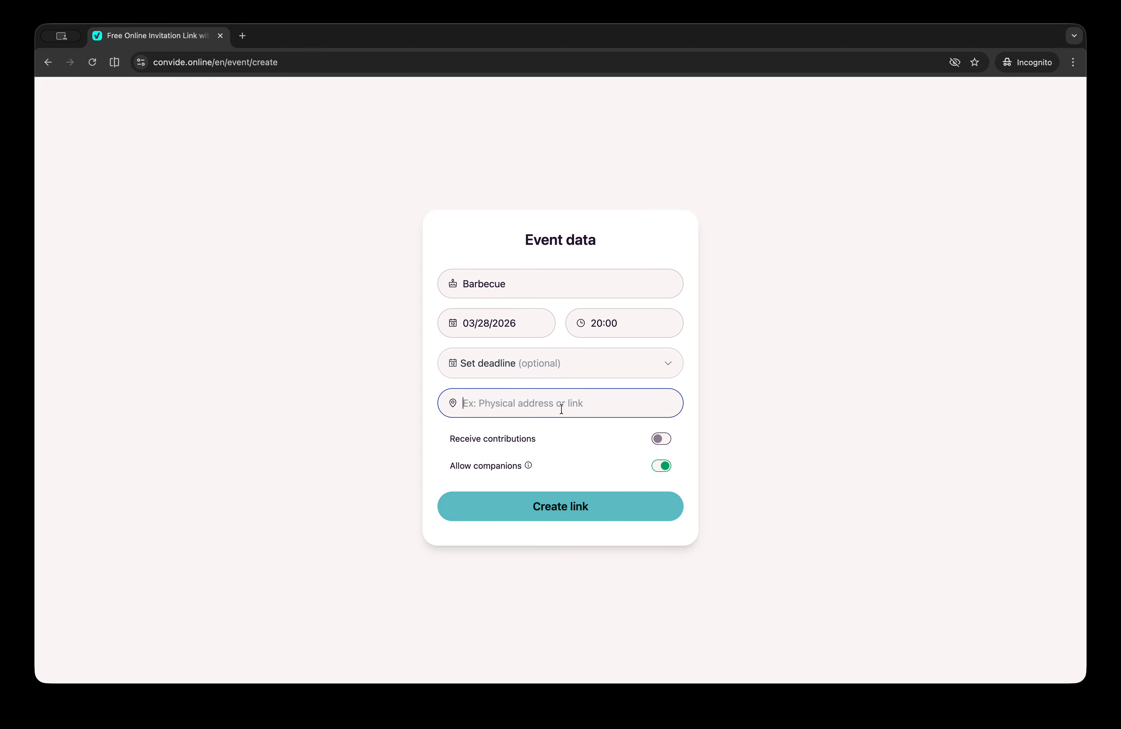
type("Avenue 28, Texas")
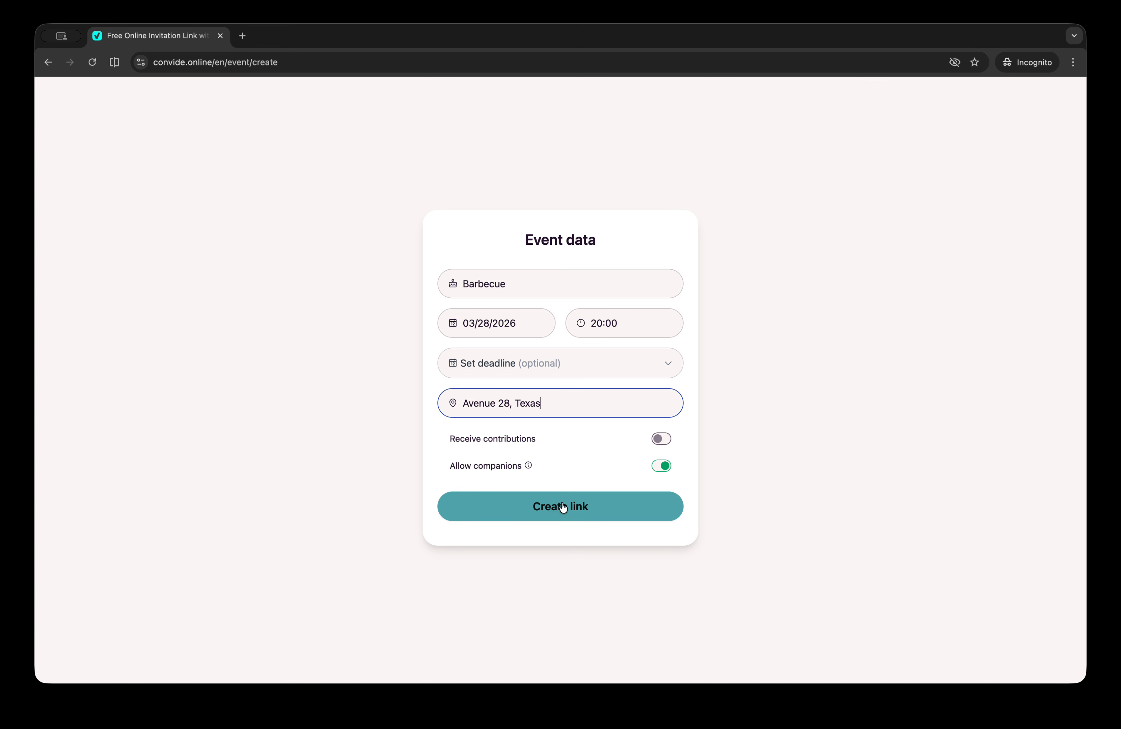
Submit the event and sign up with an e-mail address and password to generate its link
left_click(569, 517)
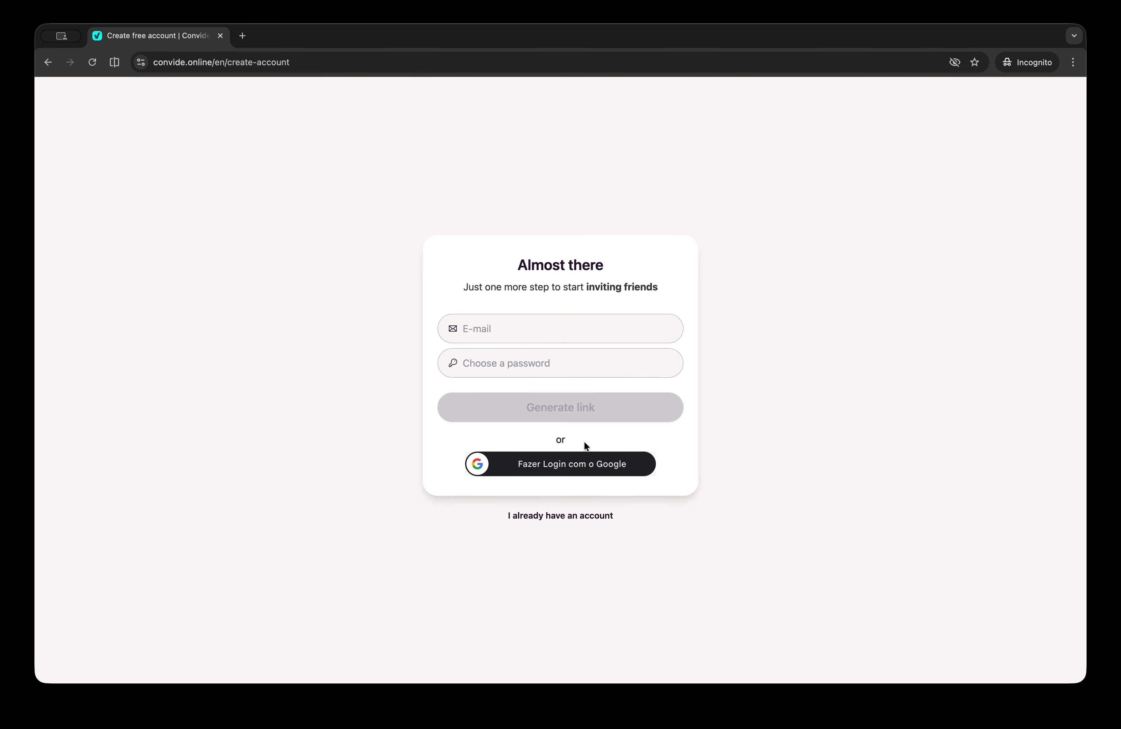
left_click(502, 329)
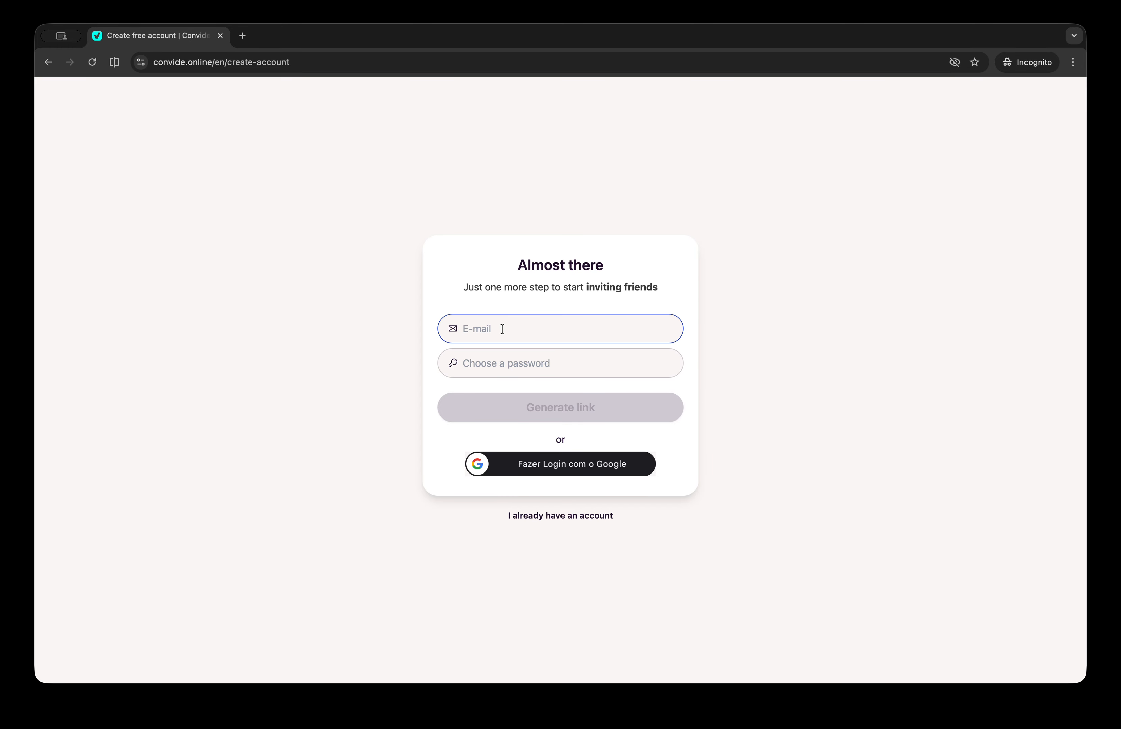
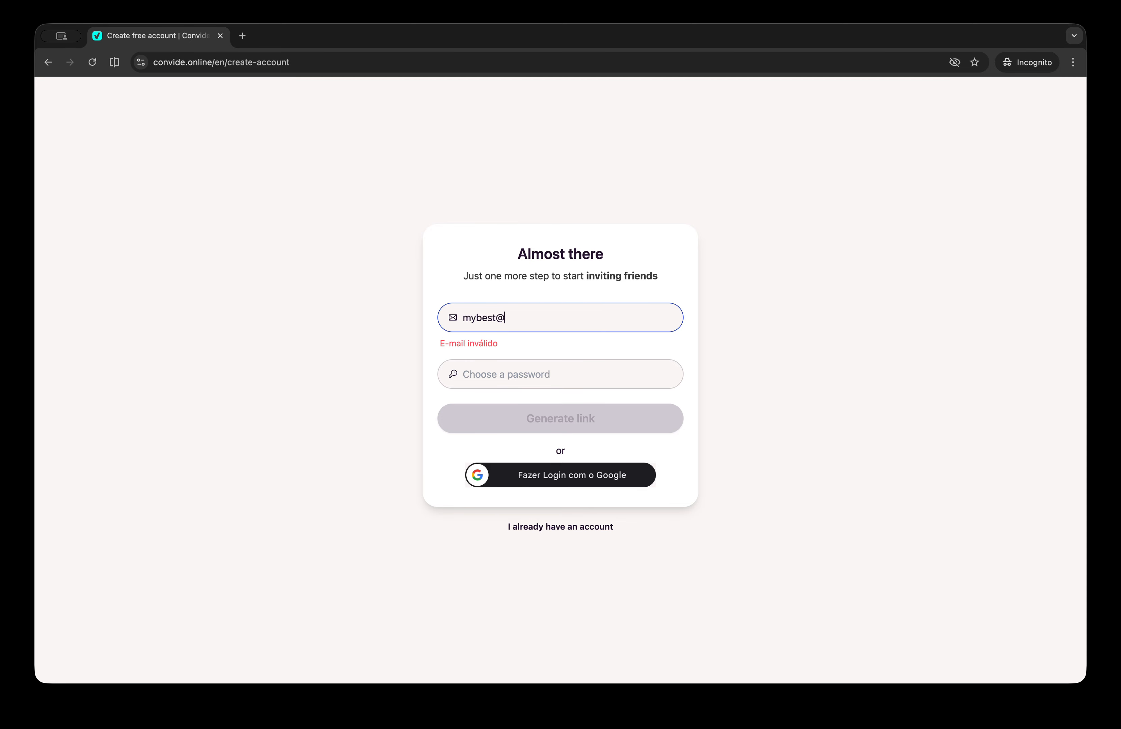
left_click(472, 373)
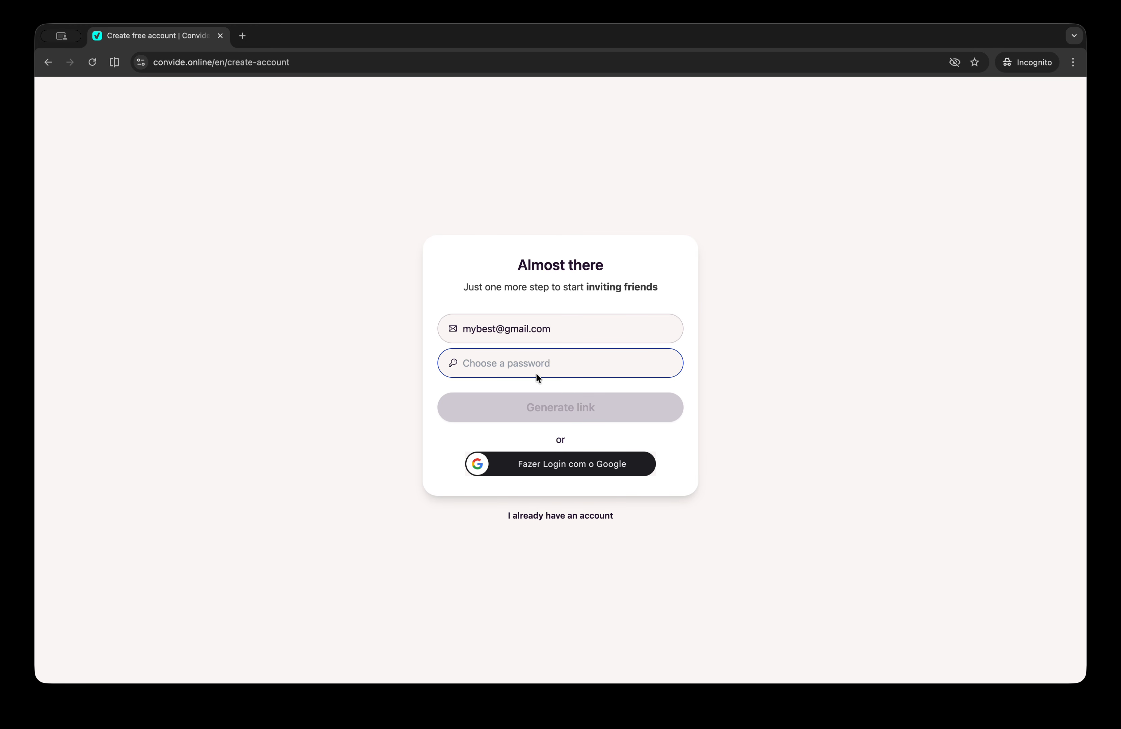
type("••••••")
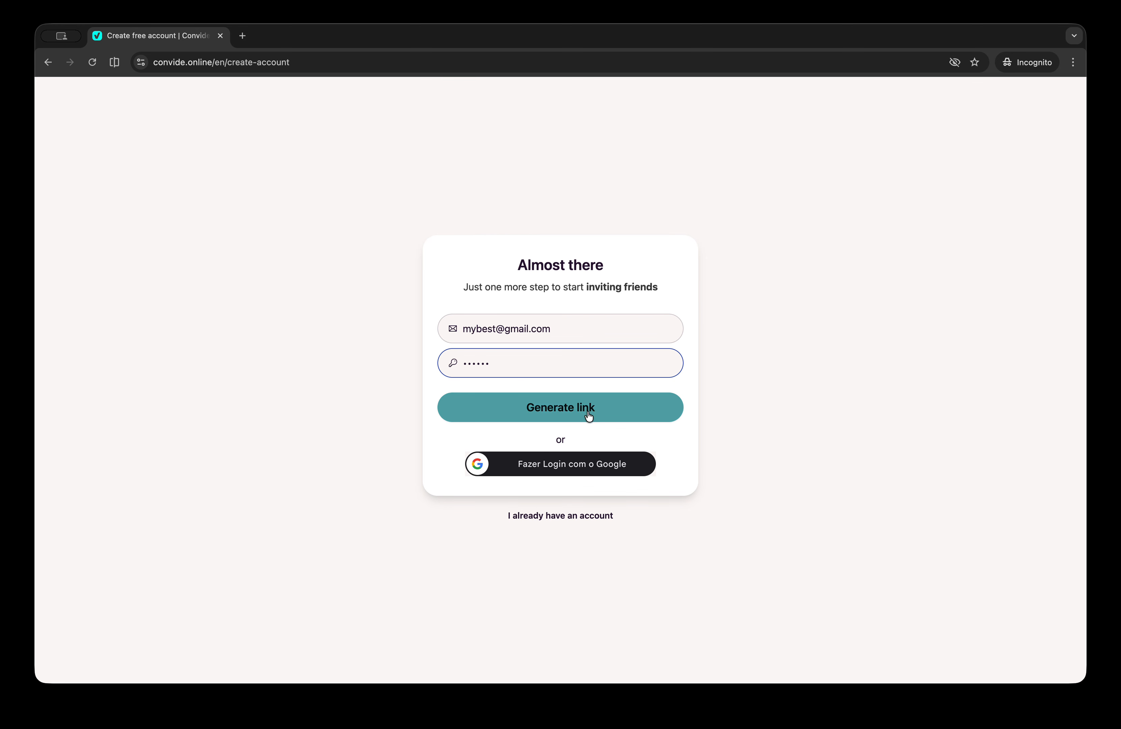
left_click(588, 415)
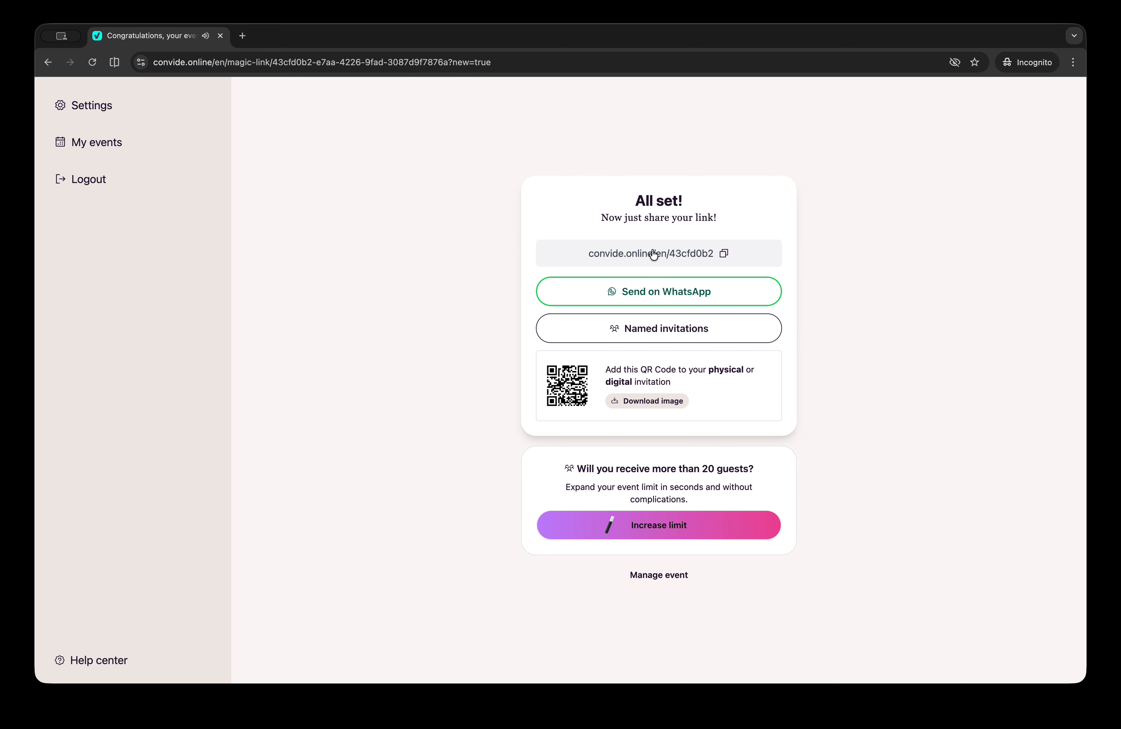
Copy the Barbecue event's convide.online short link from the All set! page
scroll(697, 244, "up", 5)
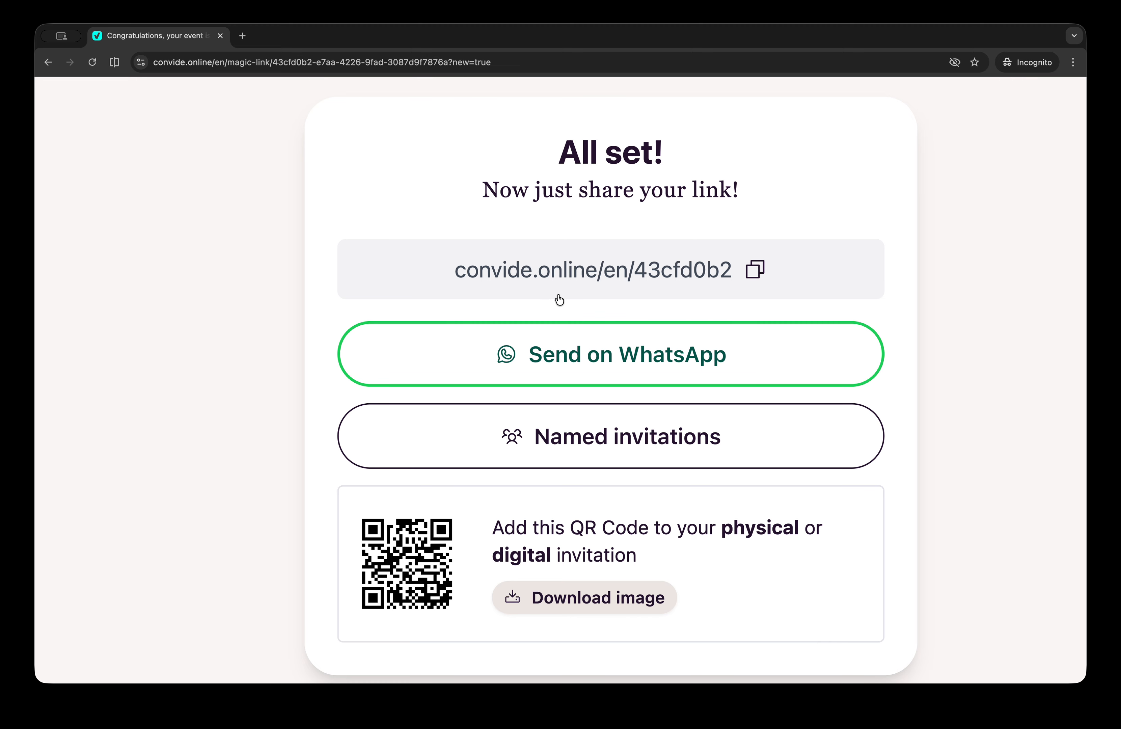
scroll(743, 283, "down", 5)
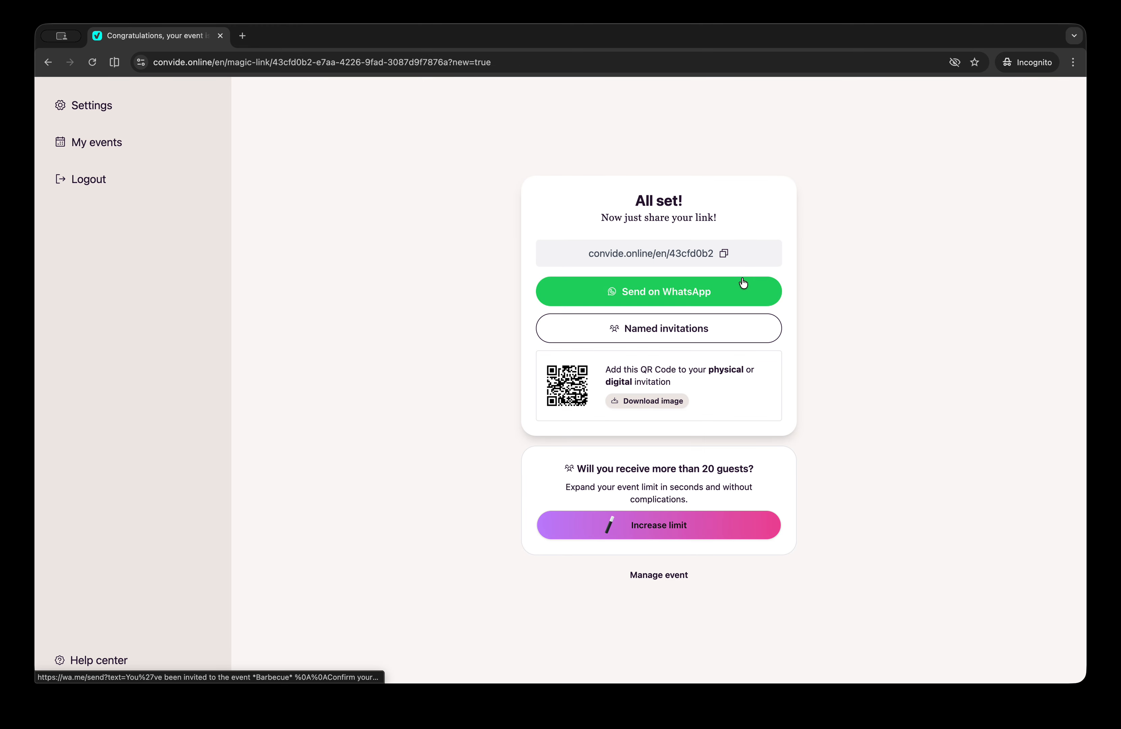
left_click(722, 255)
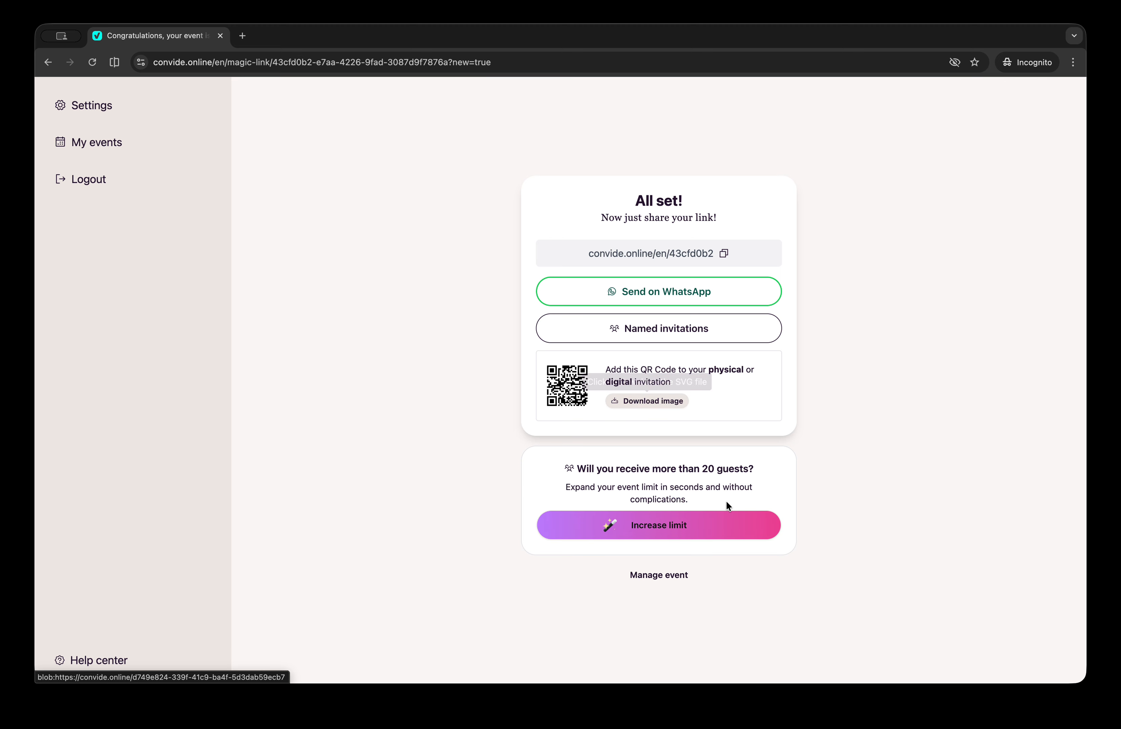
Copy the share link again, then open the Guests page listing two registered guests
left_click(726, 255)
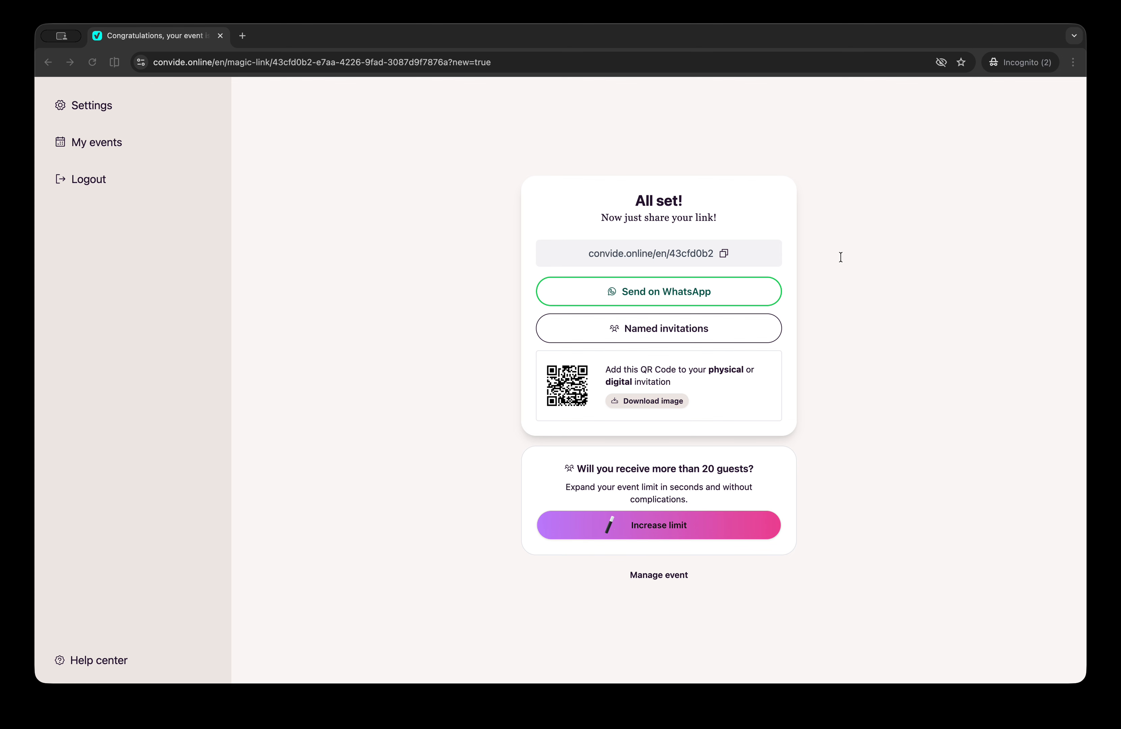
left_click(806, 42)
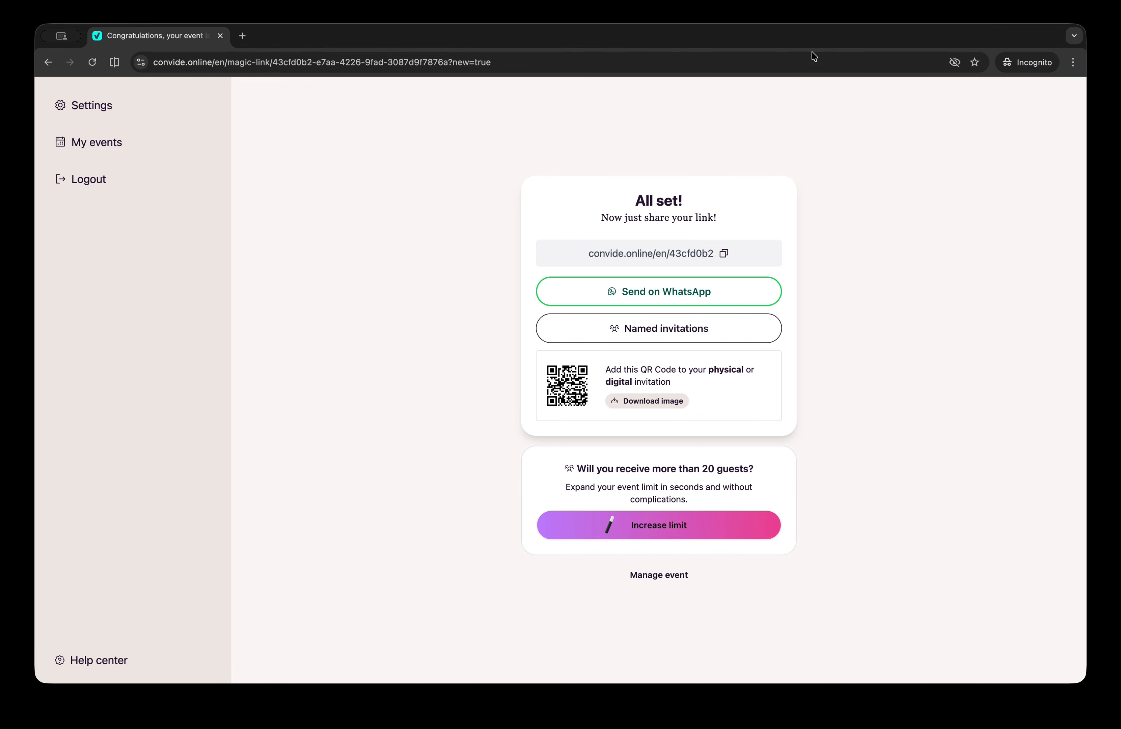
left_click(679, 578)
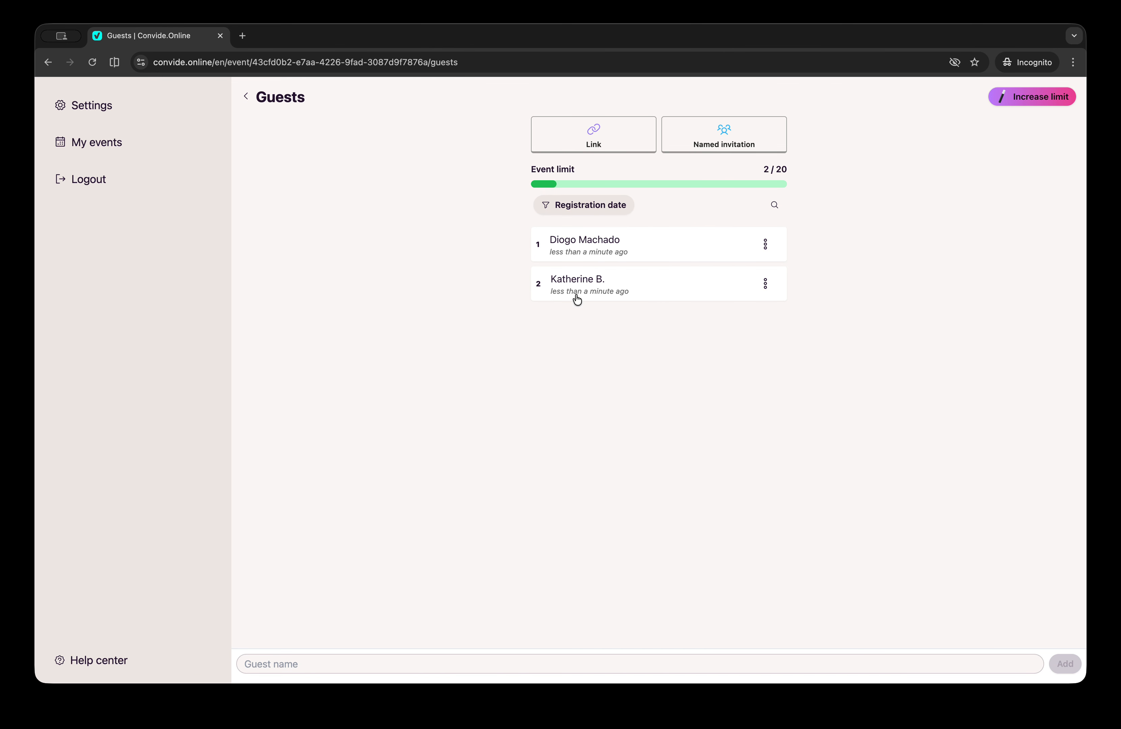
left_click(643, 248)
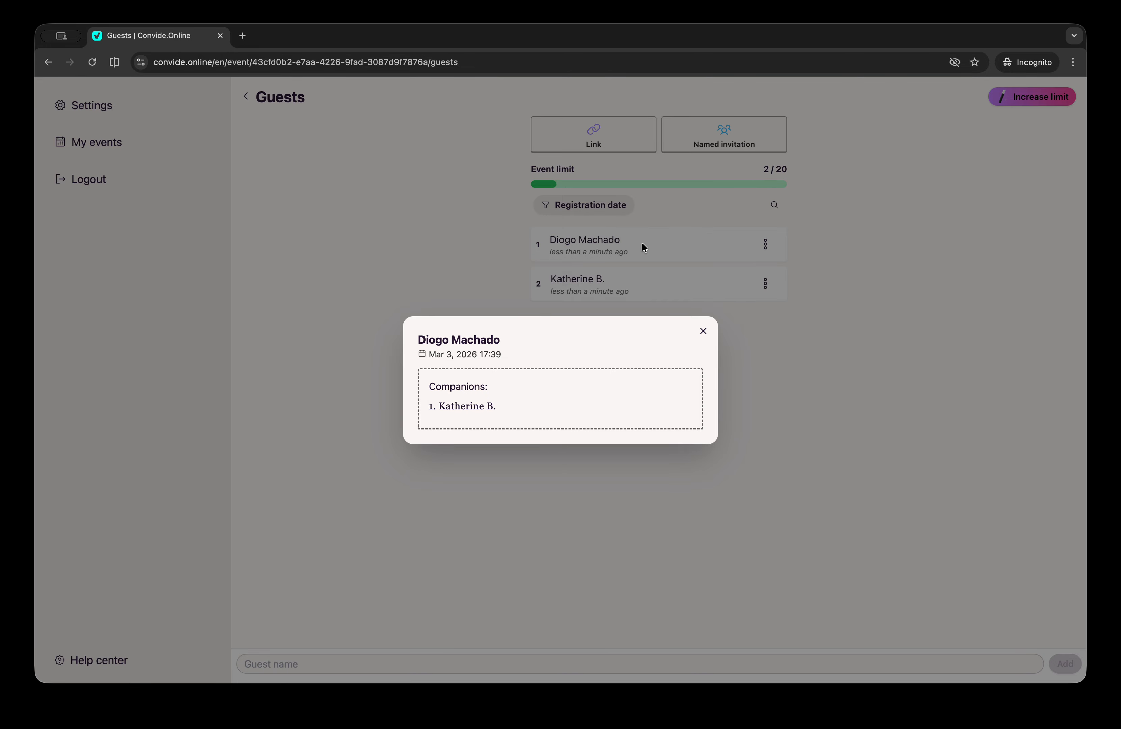
left_click(703, 333)
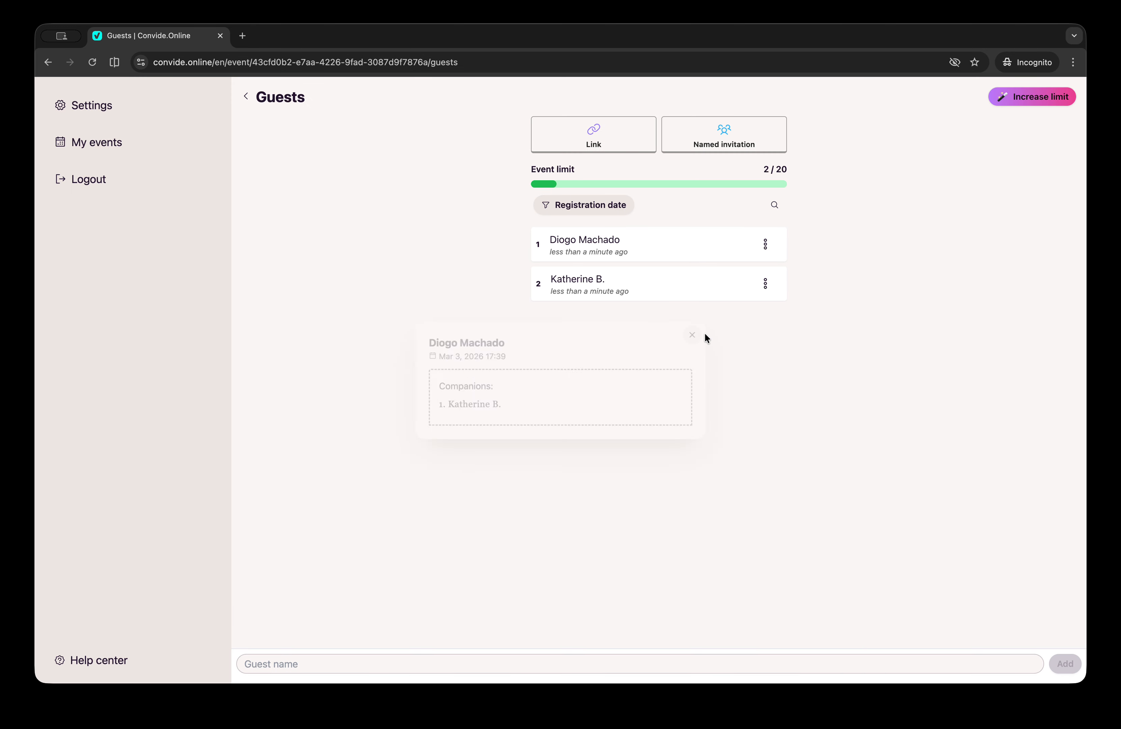
left_click(557, 216)
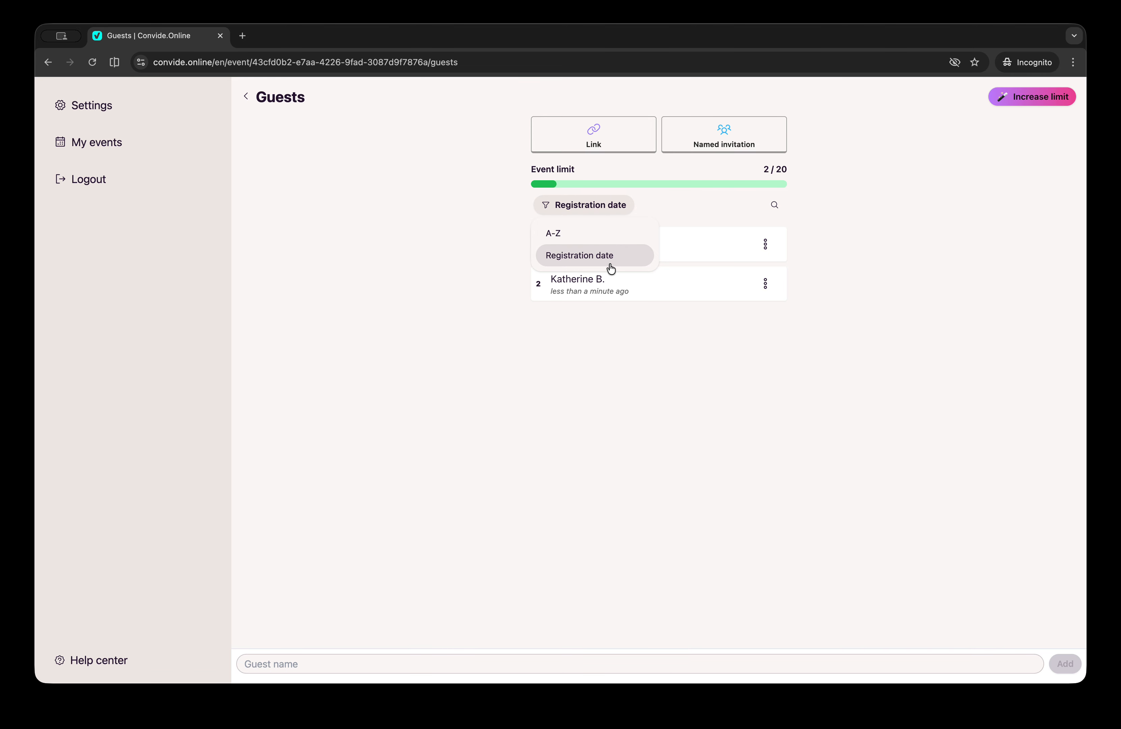
left_click(487, 279)
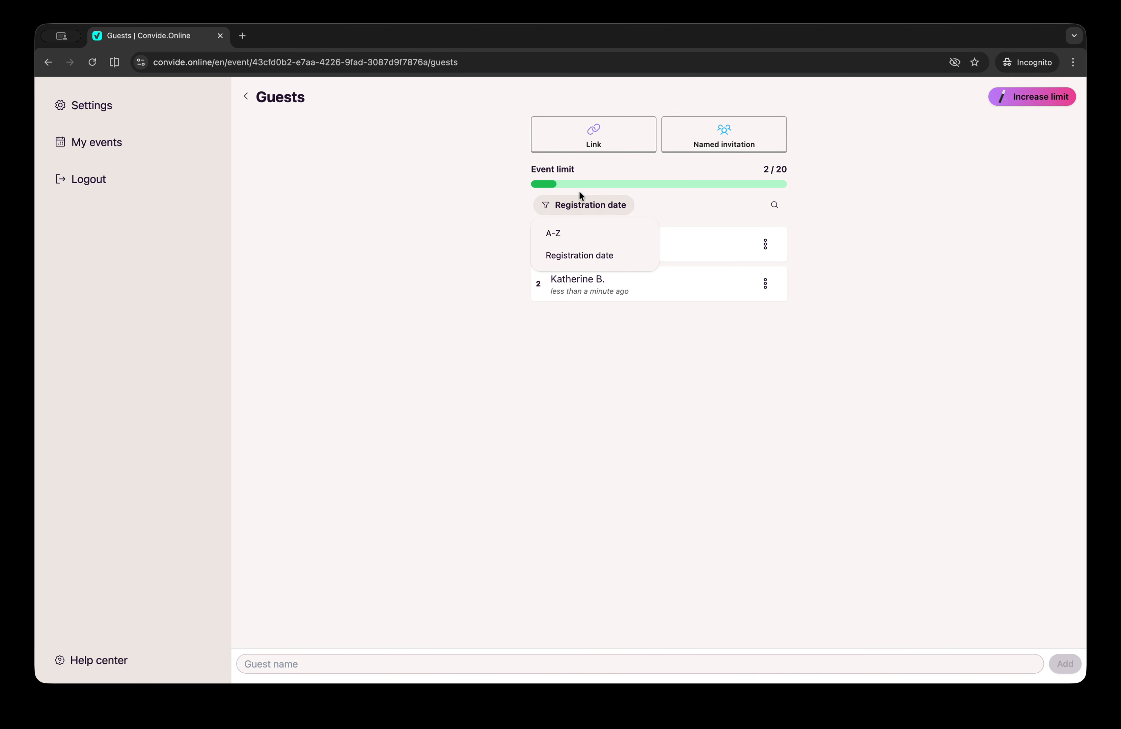
left_click(580, 207)
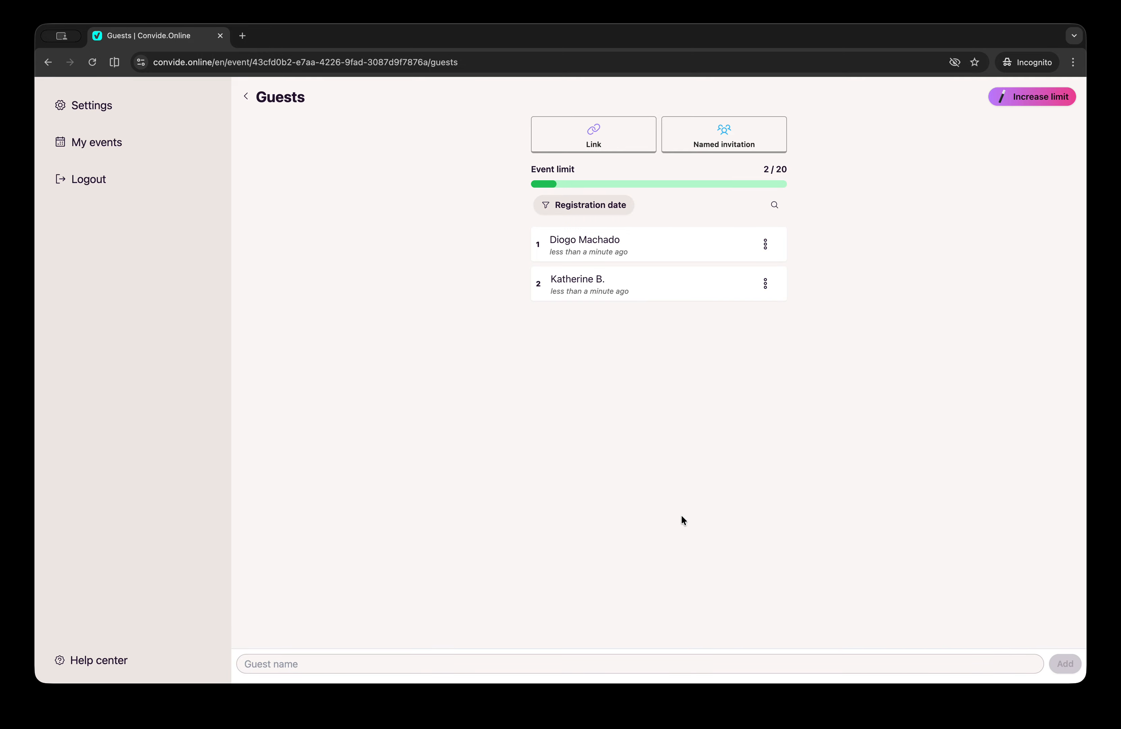
Add a guest named Joao, bringing the guest count to 3/20
left_click(377, 662)
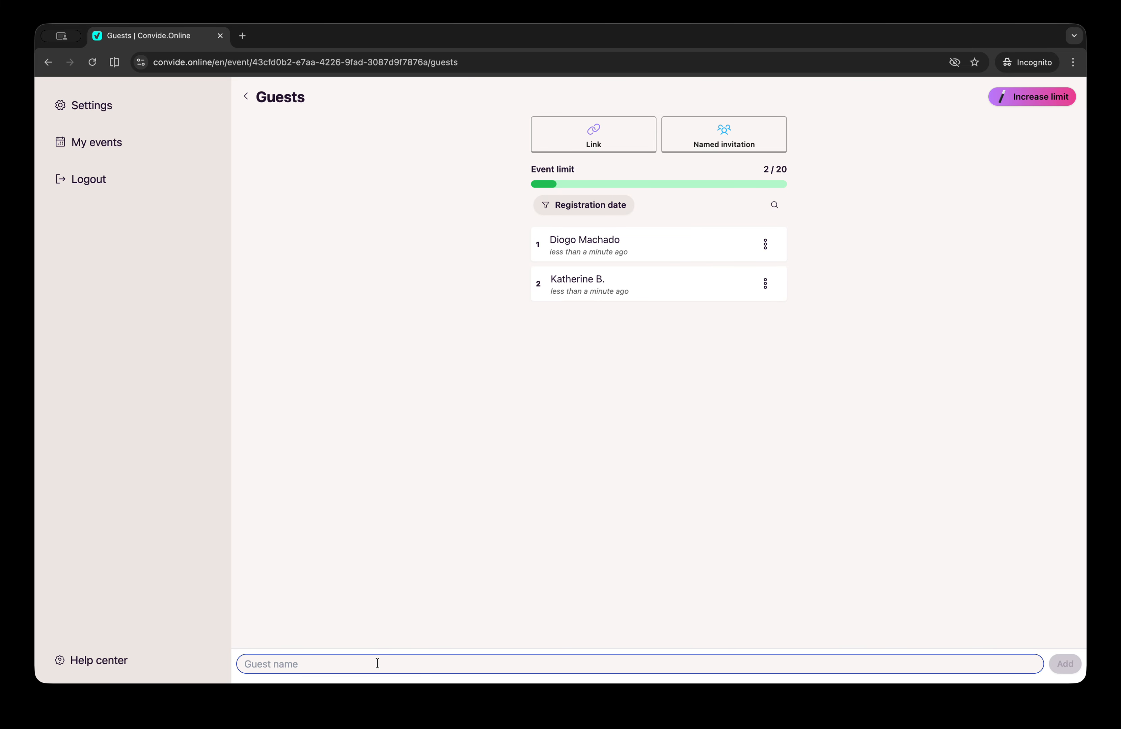
type("Joao")
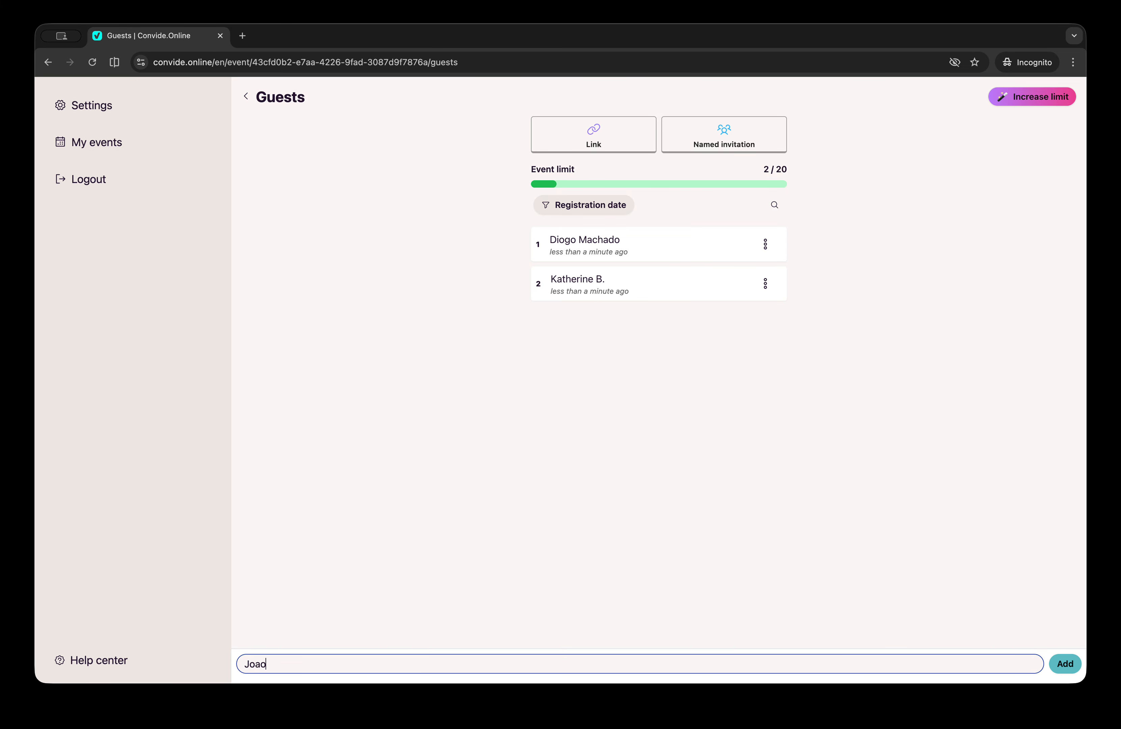
left_click(1061, 663)
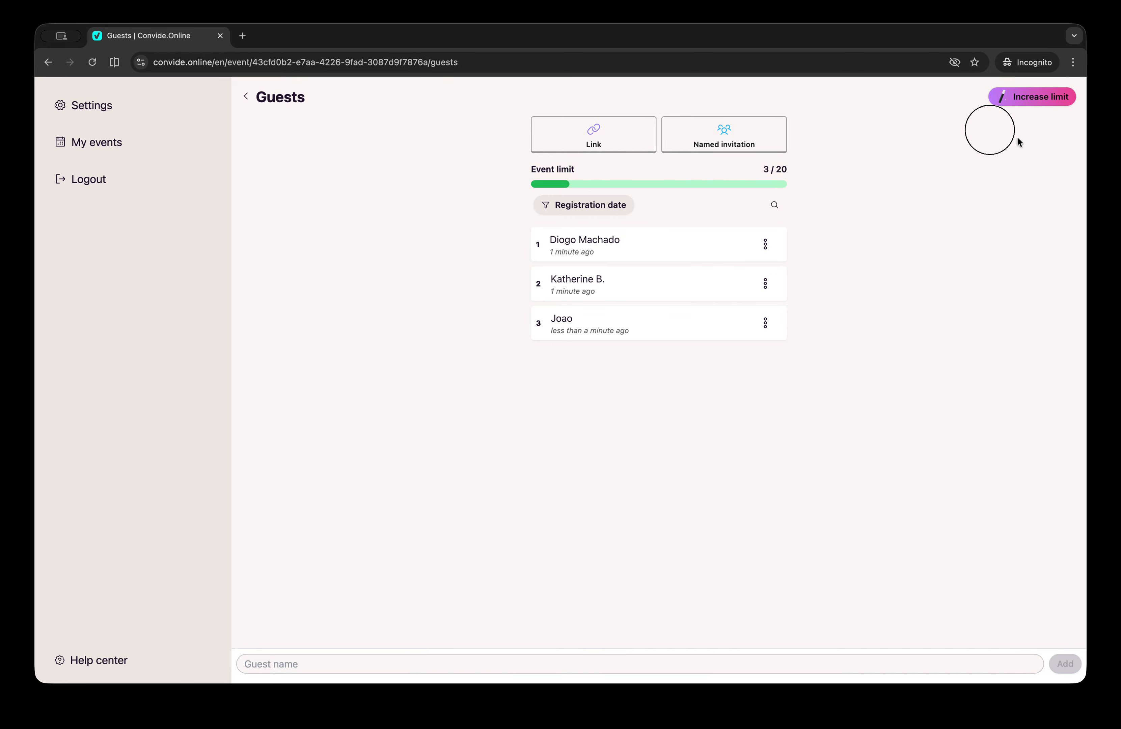
left_click(1038, 97)
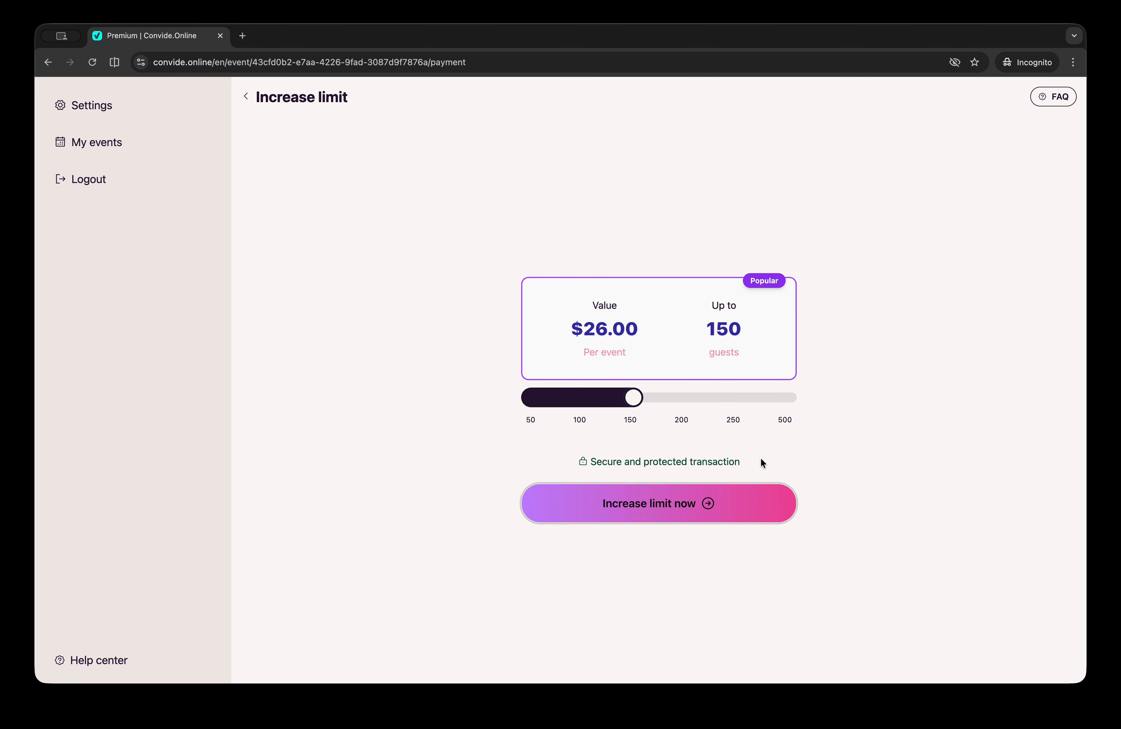
left_click_drag(636, 402, 526, 407)
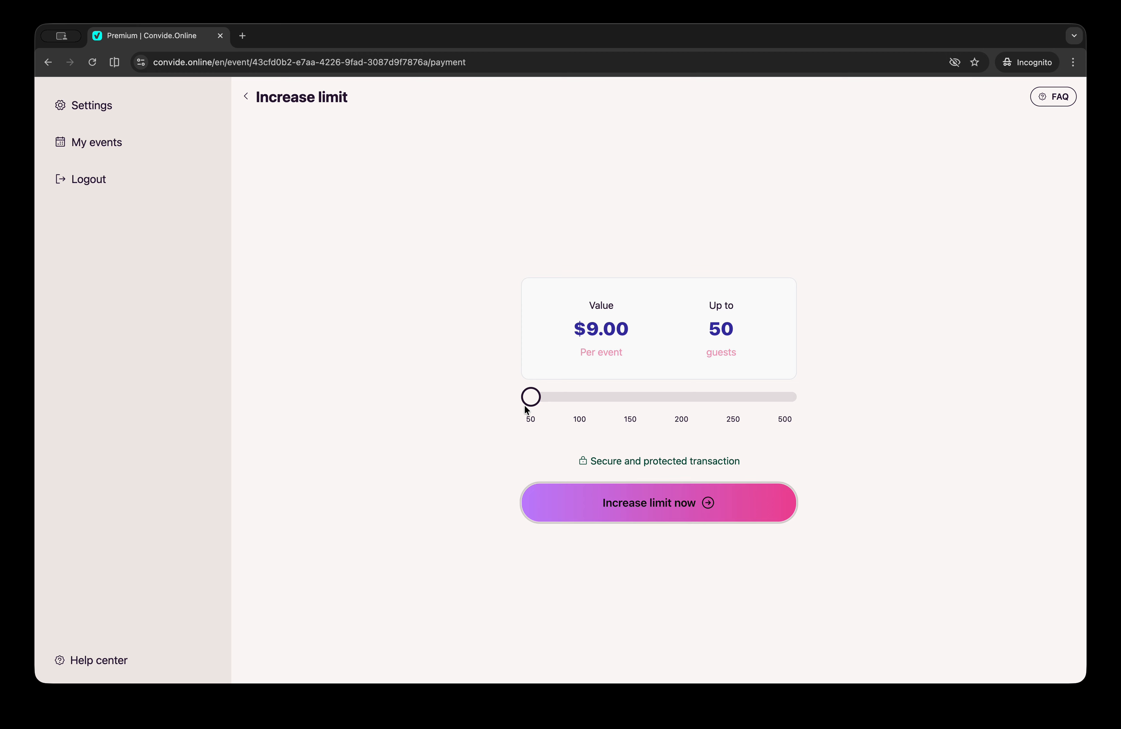
left_click(575, 402)
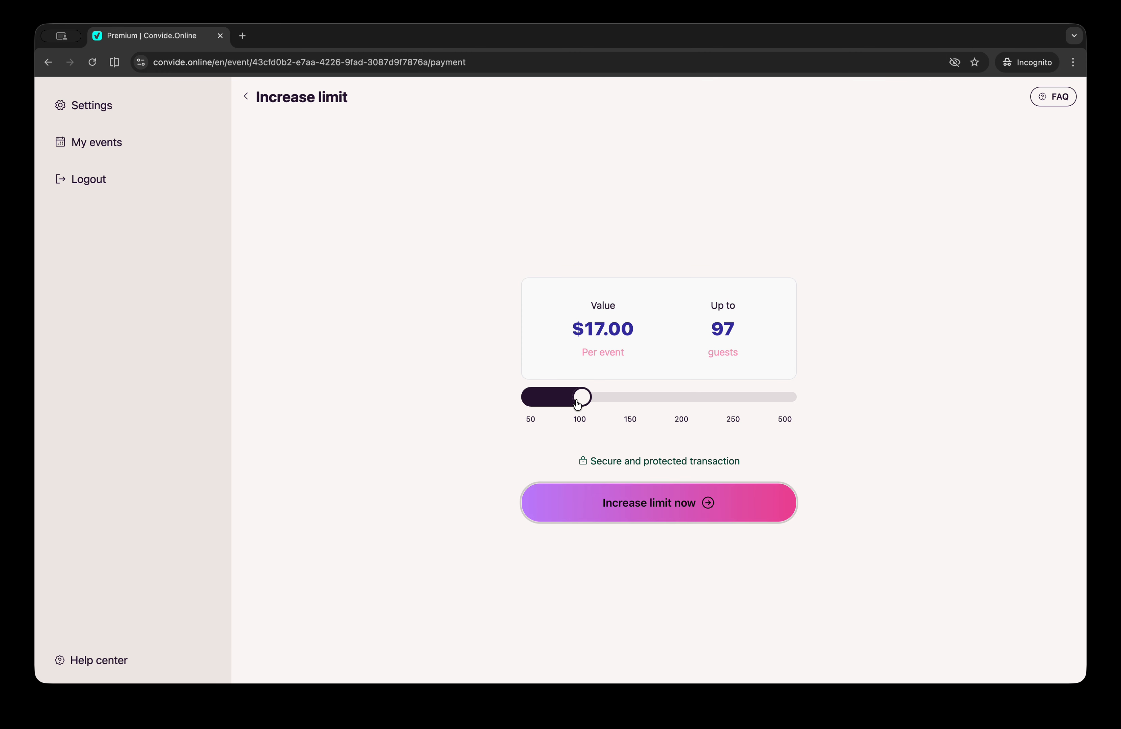
left_click(647, 507)
left_click(245, 96)
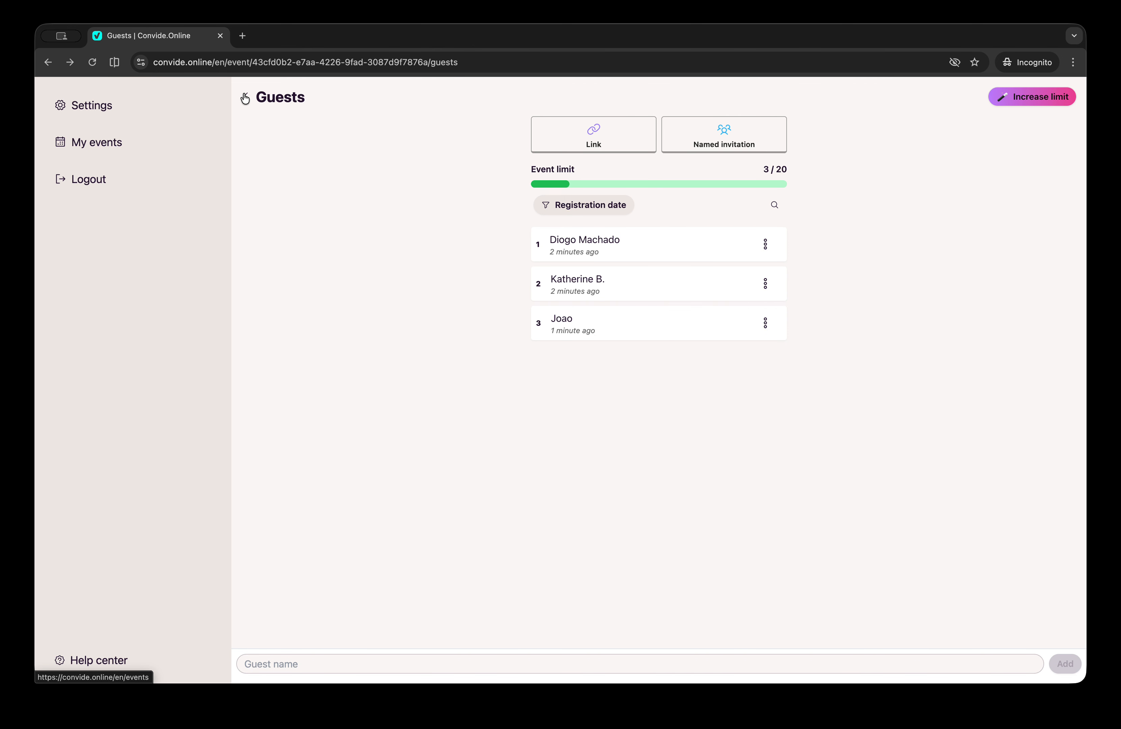
Return to the All set! share page and copy the invitation link
left_click(571, 143)
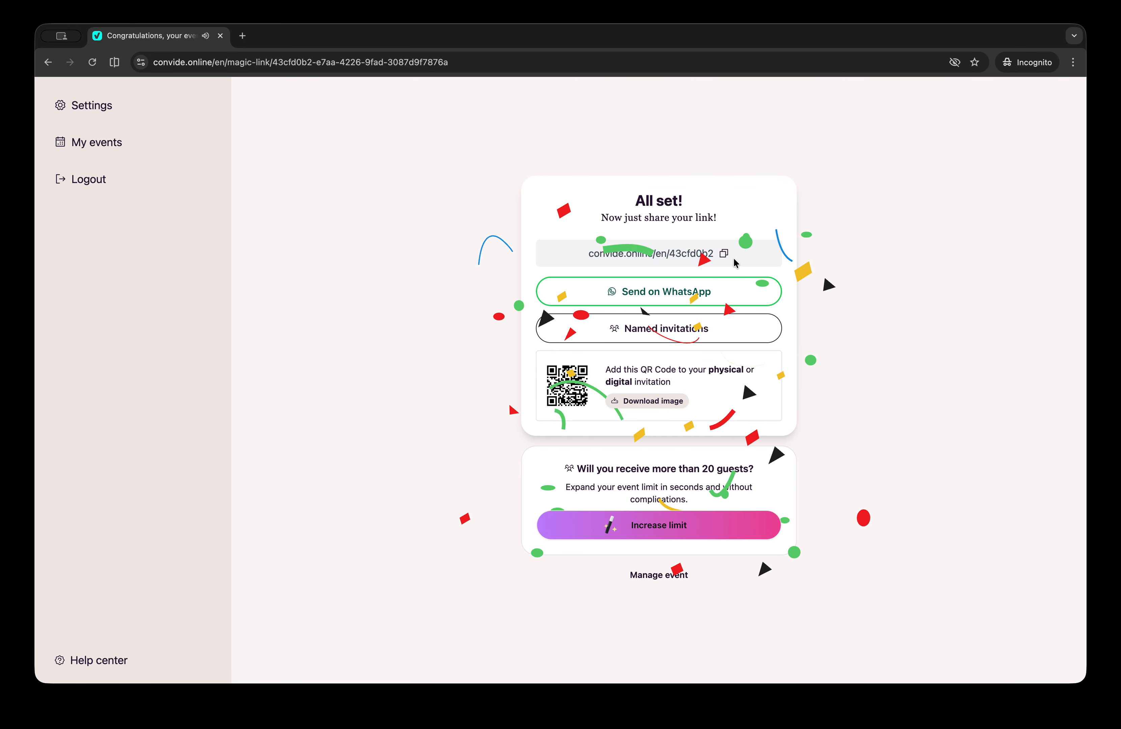
left_click(724, 253)
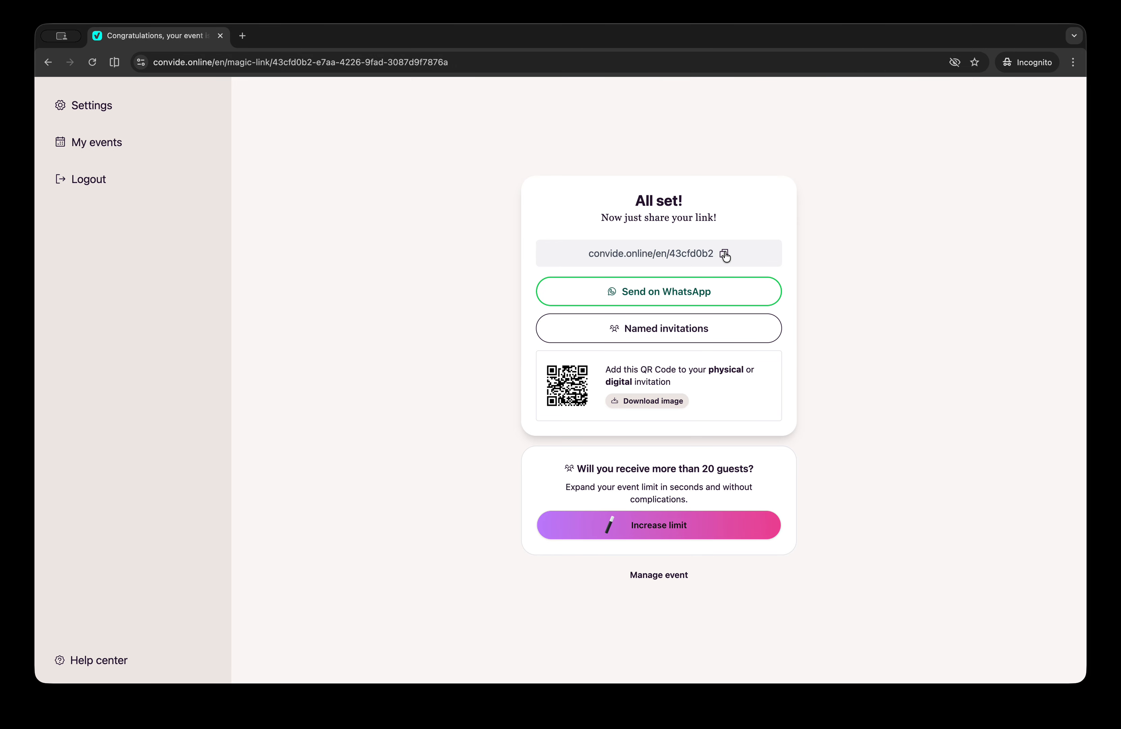
left_click(724, 254)
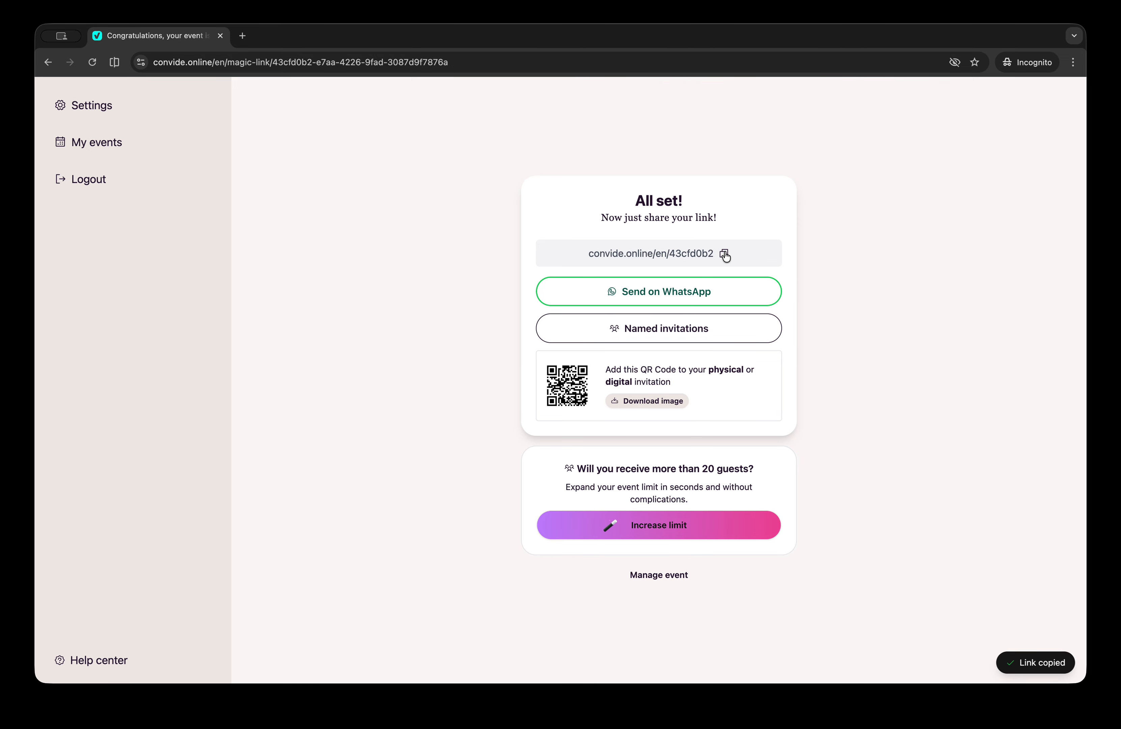